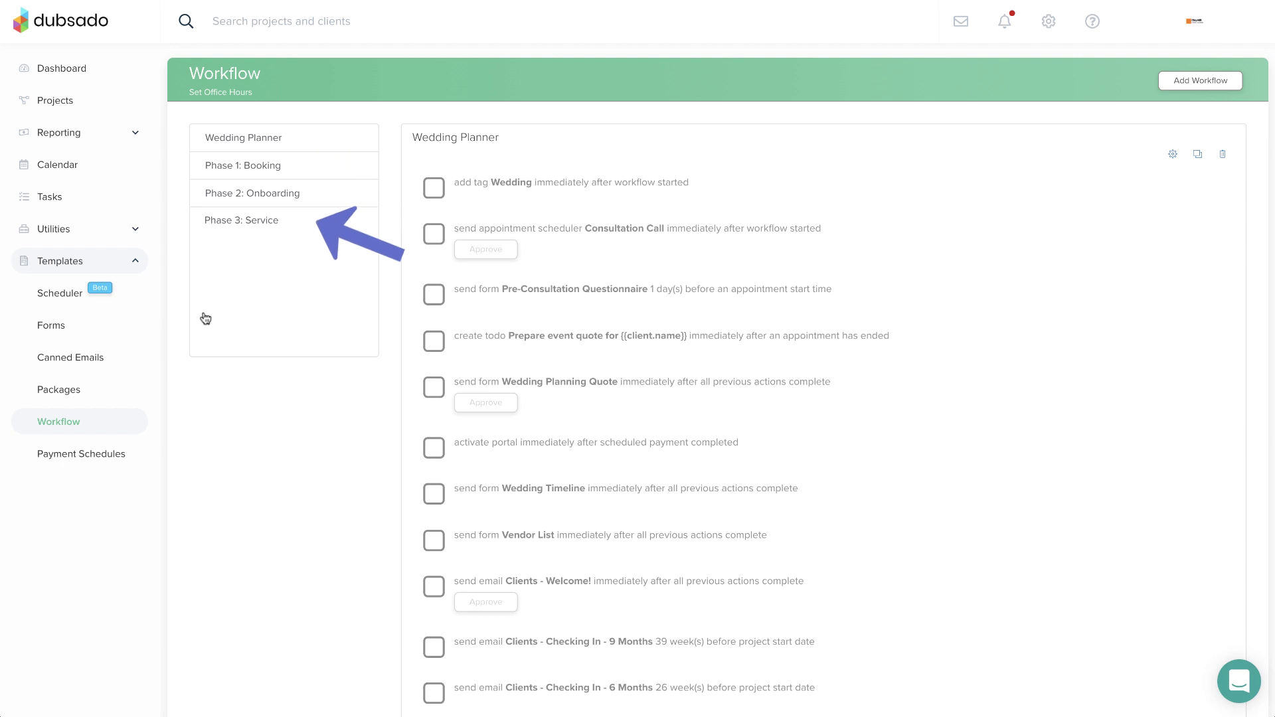
# Preview the Woodhouse Wedding project's Workflows list and a form's default-workflow setting.
pyautogui.click(56, 100)
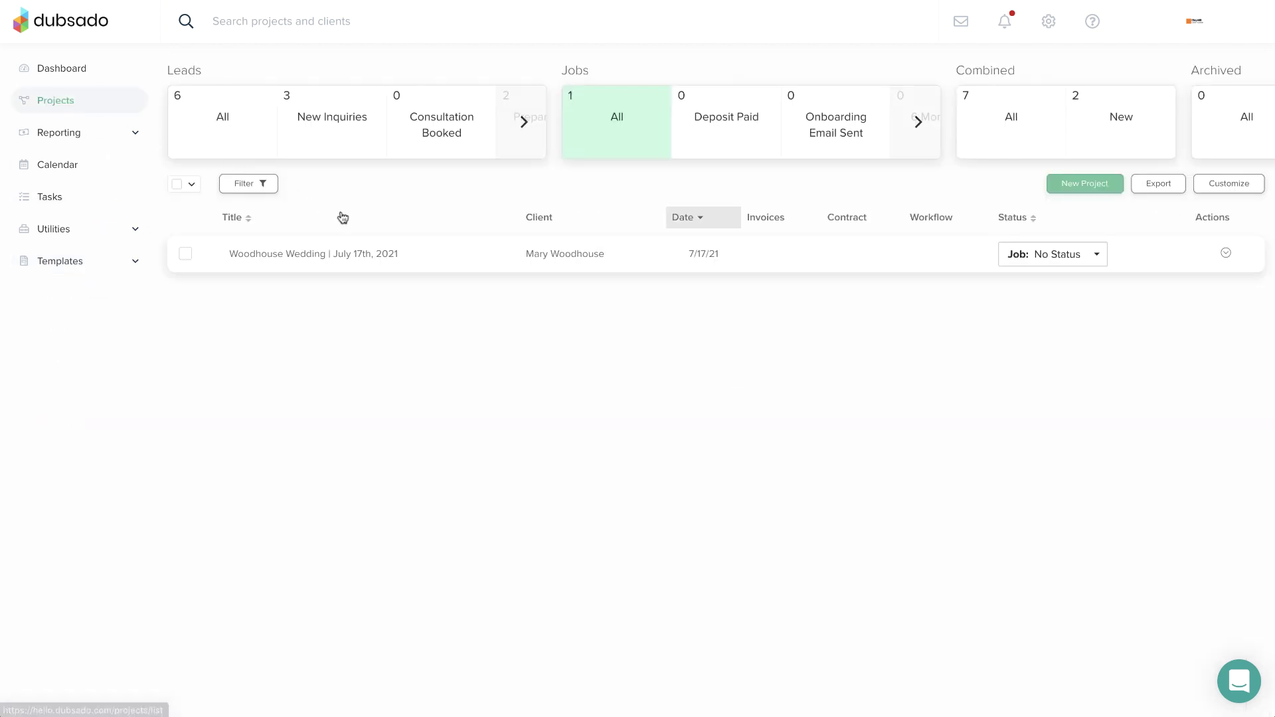
pyautogui.click(421, 253)
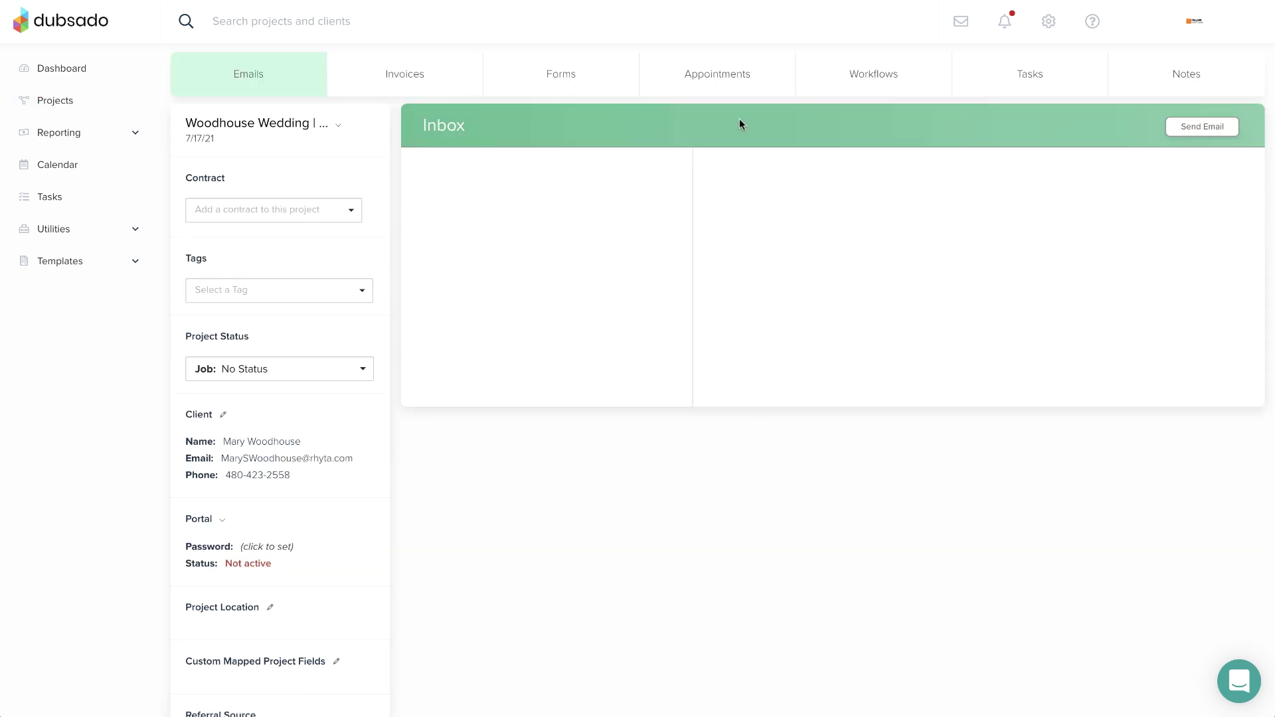
pyautogui.click(813, 89)
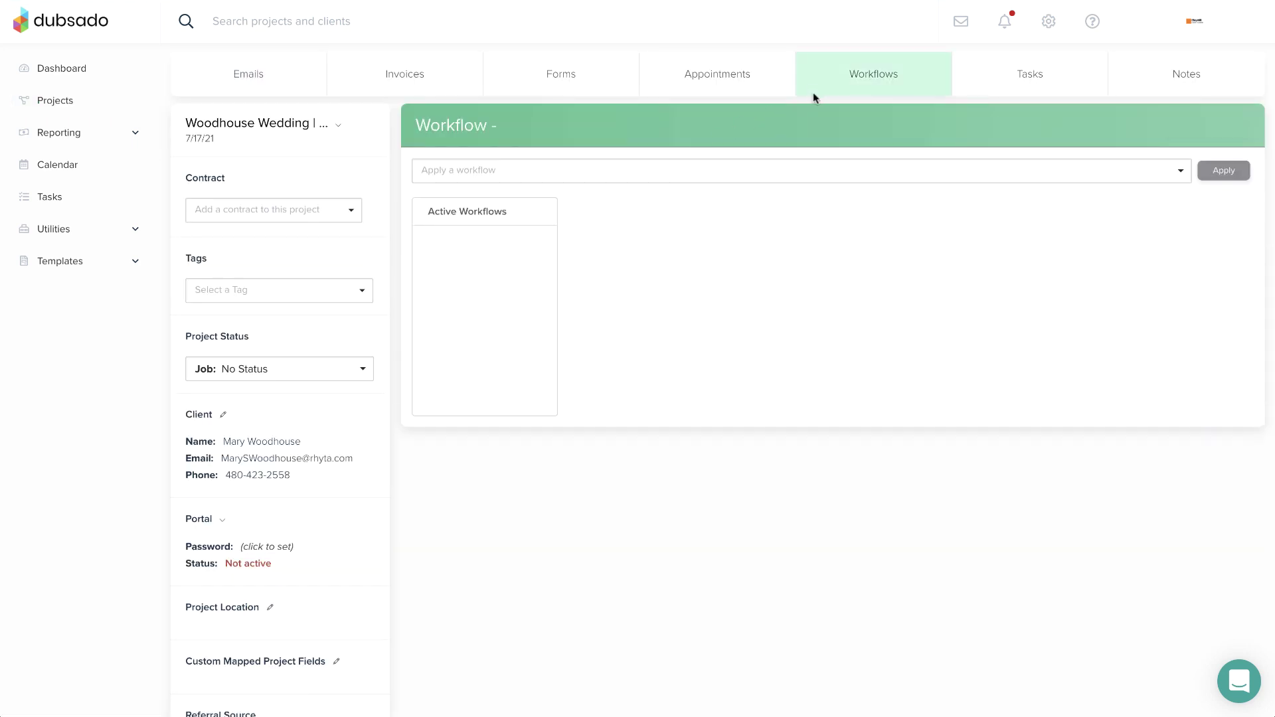
pyautogui.click(809, 169)
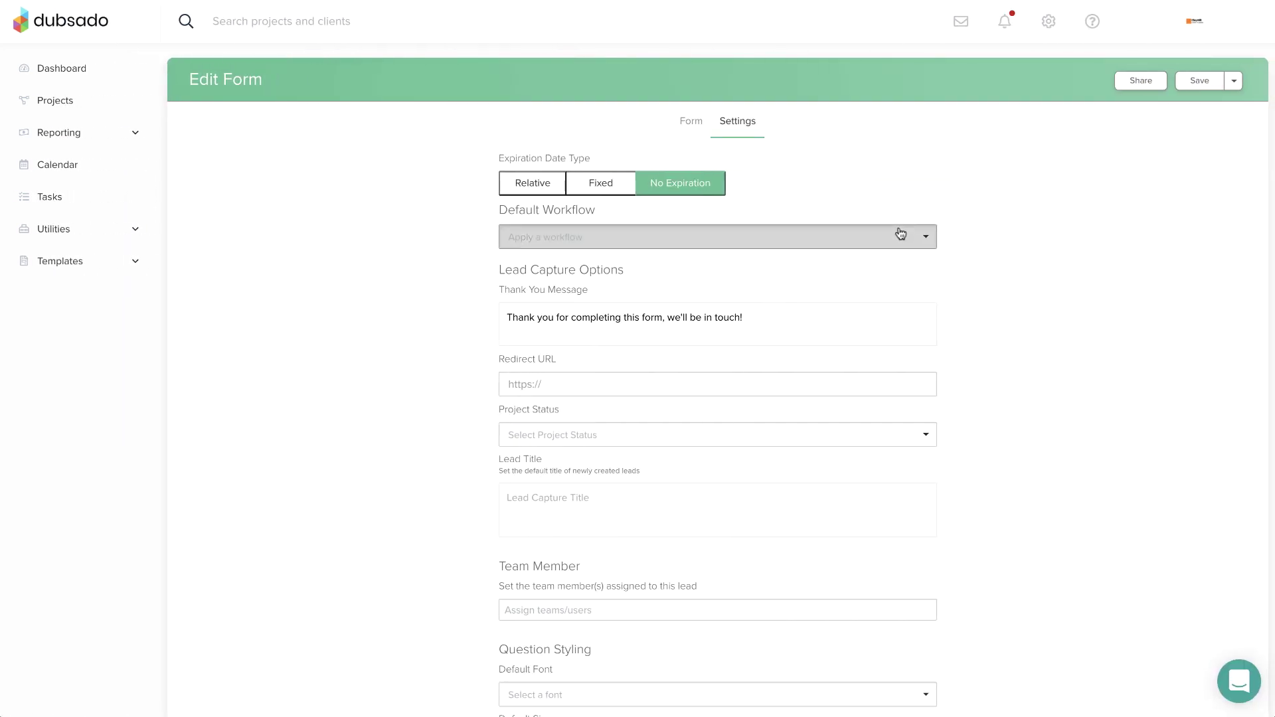
pyautogui.click(901, 235)
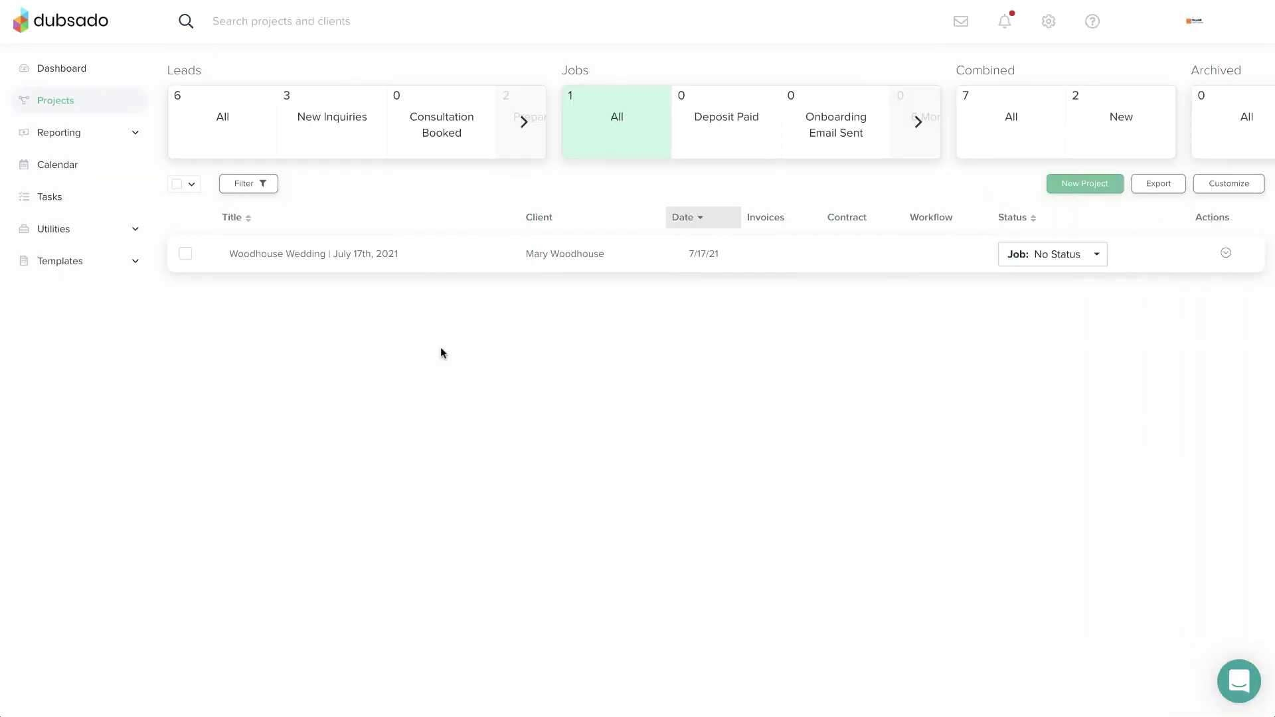
# Apply the Phase 3: Service workflow to the Woodhouse Wedding project.
pyautogui.click(463, 269)
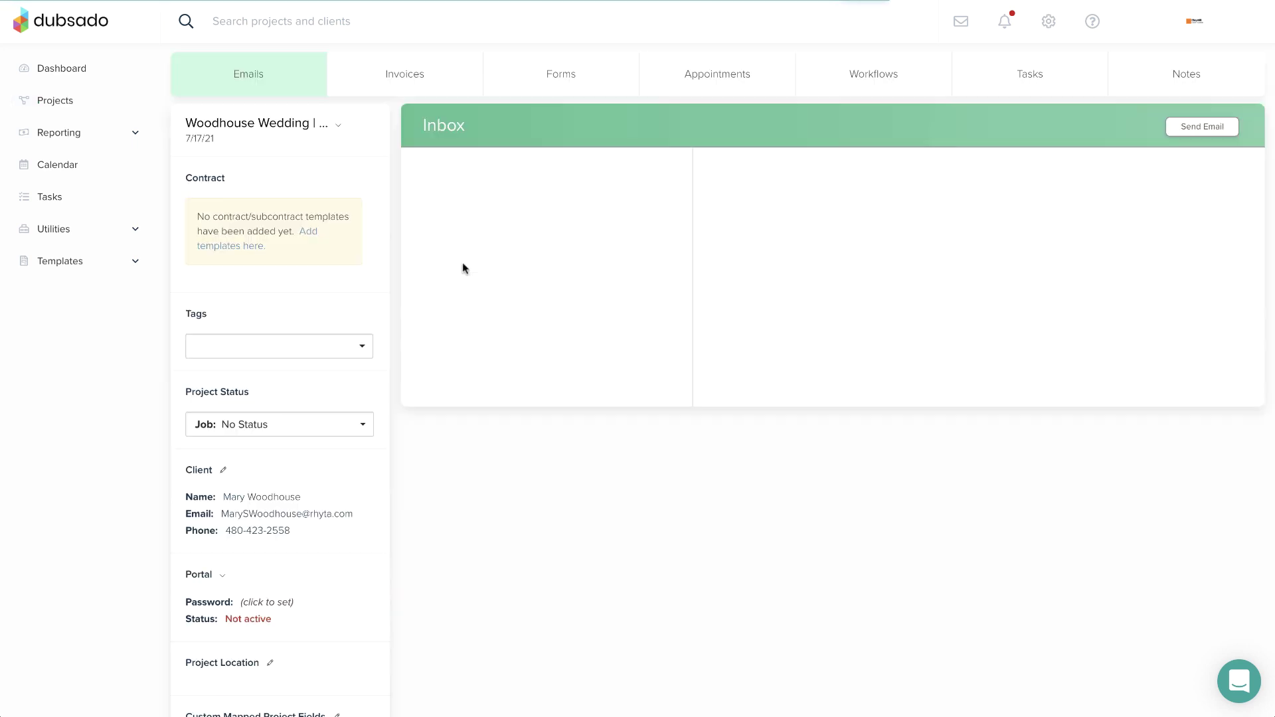
pyautogui.click(817, 78)
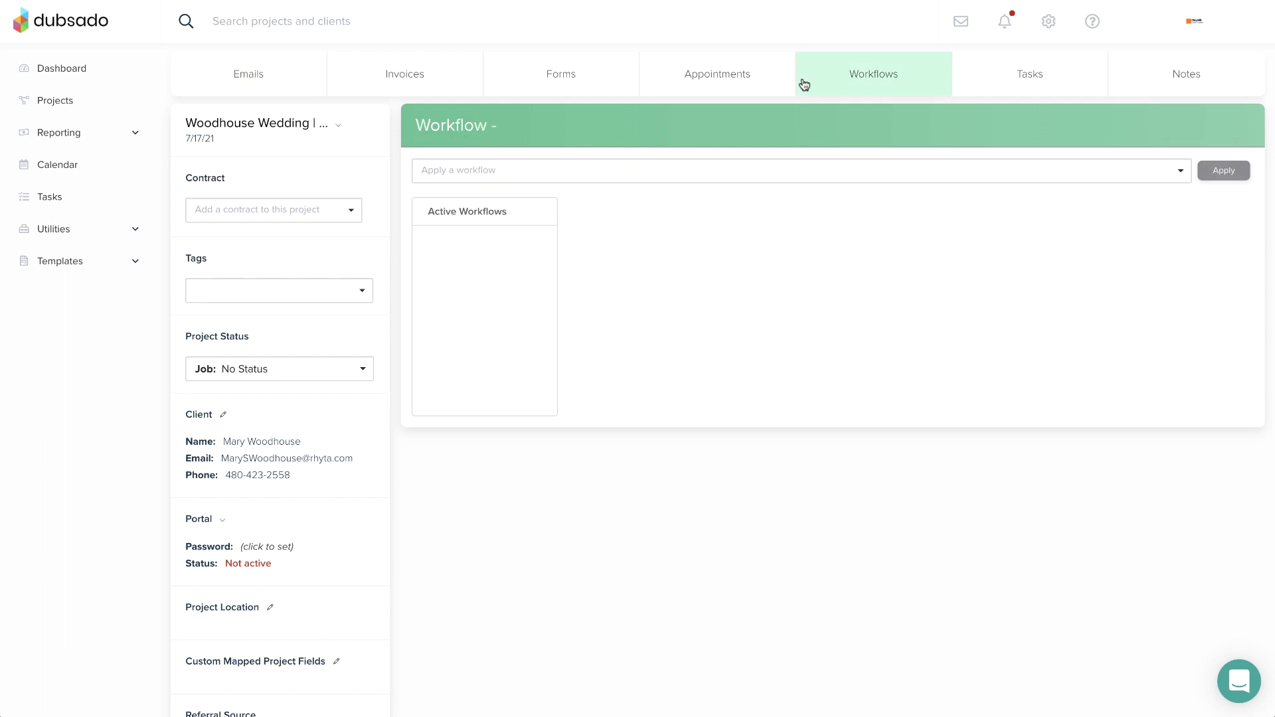
pyautogui.click(791, 171)
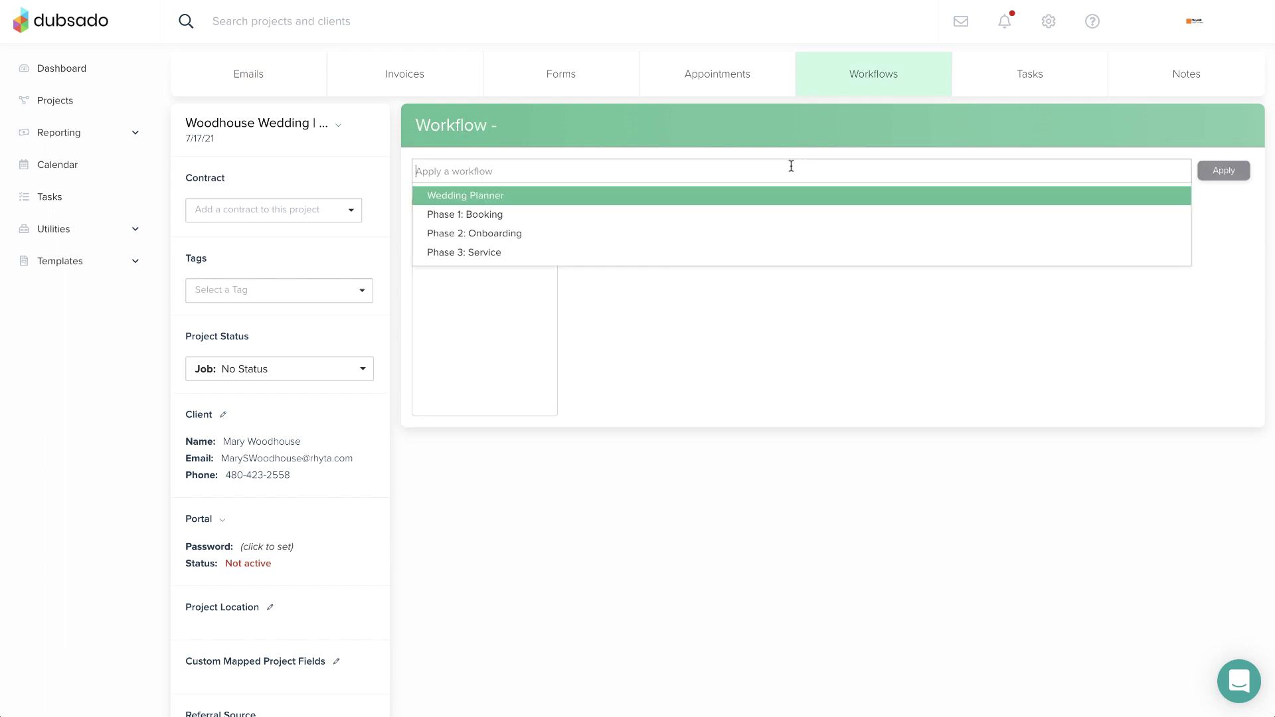
pyautogui.click(787, 252)
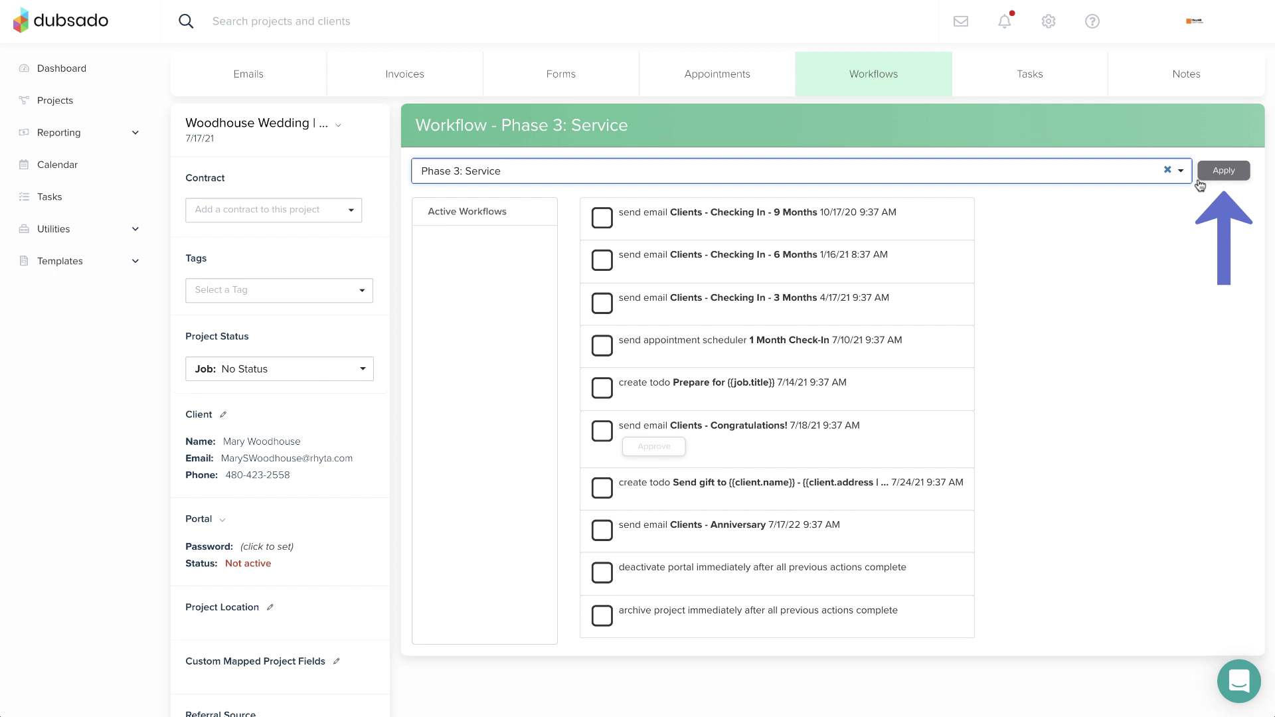
pyautogui.click(1222, 171)
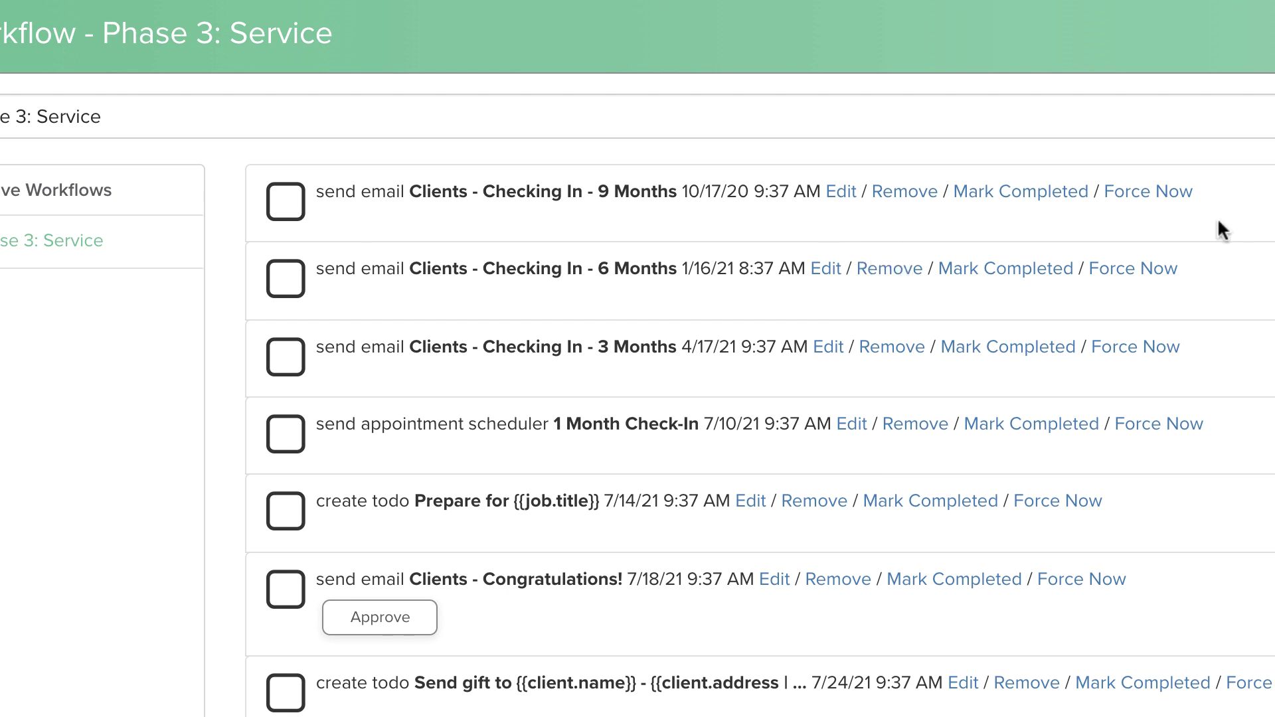
pyautogui.click(840, 192)
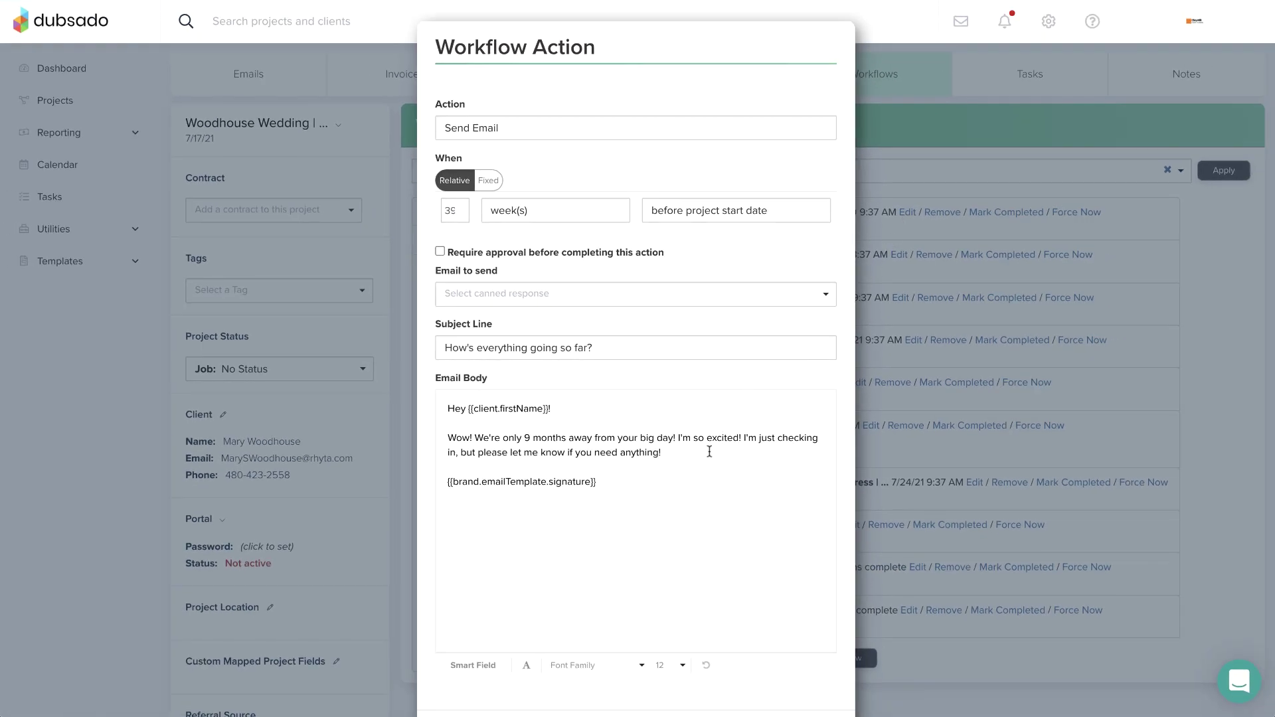
pyautogui.click(708, 452)
pyautogui.scroll(-2, 710, 451)
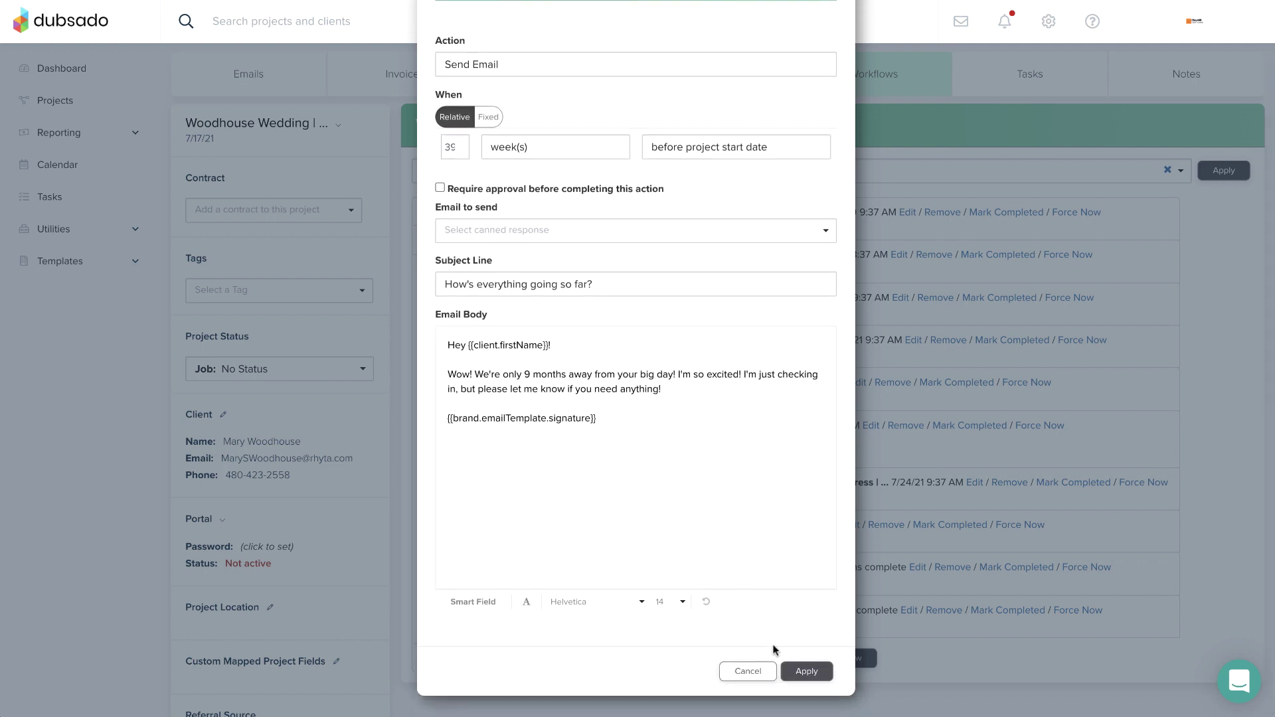
pyautogui.click(805, 672)
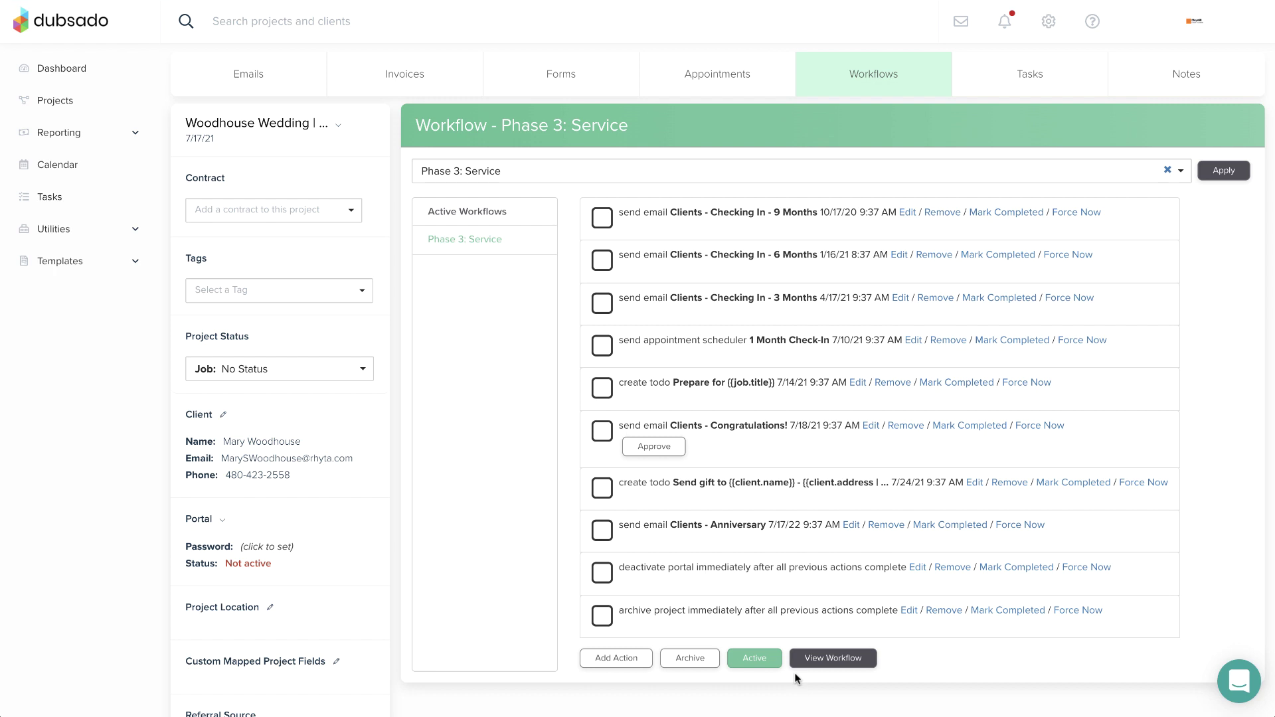
# Force the Checking In - 3 Months email now and mark the 1 Month Check-In completed.
pyautogui.click(1072, 298)
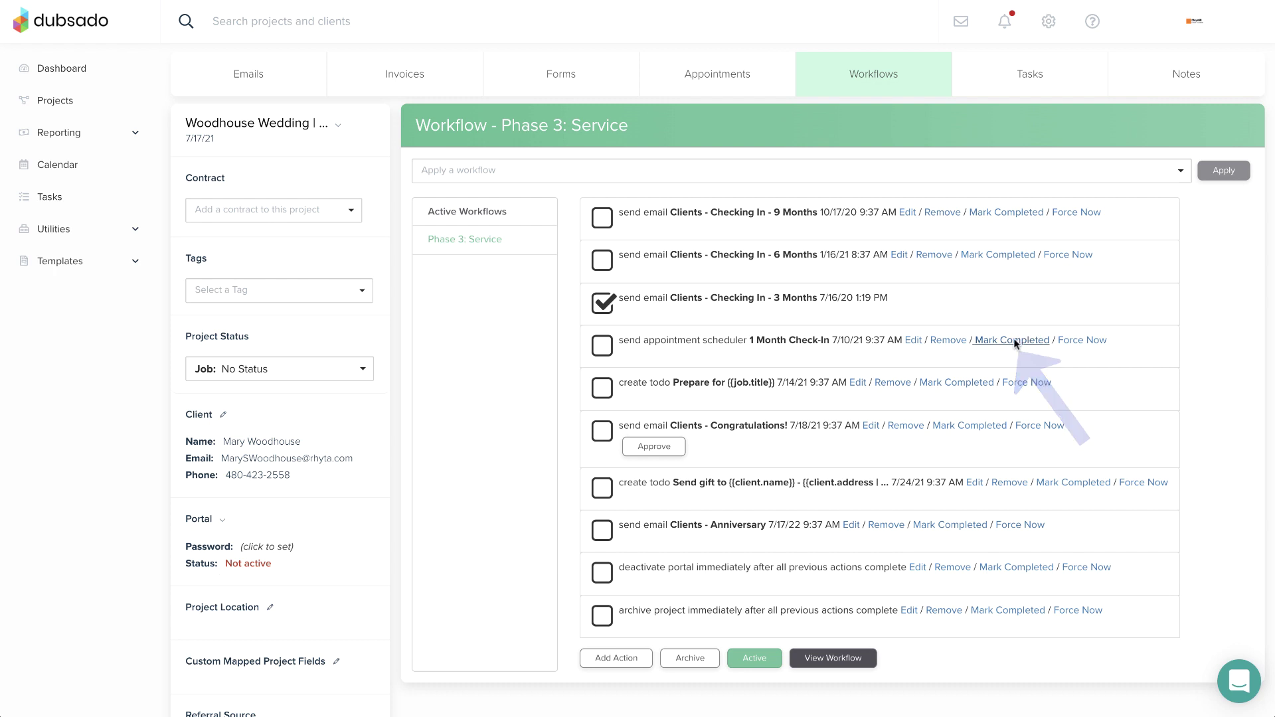
pyautogui.click(1013, 340)
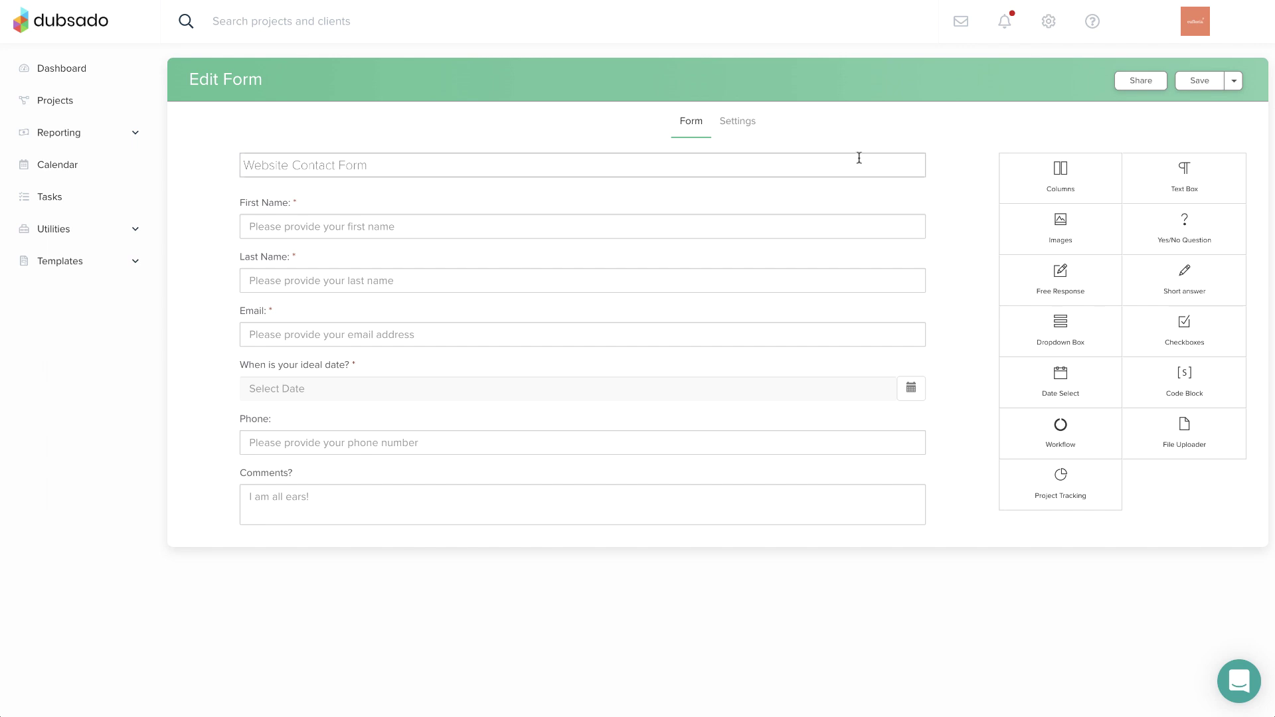
# Set New Lead - Inquiry as the Website Contact Form's default workflow.
pyautogui.click(749, 125)
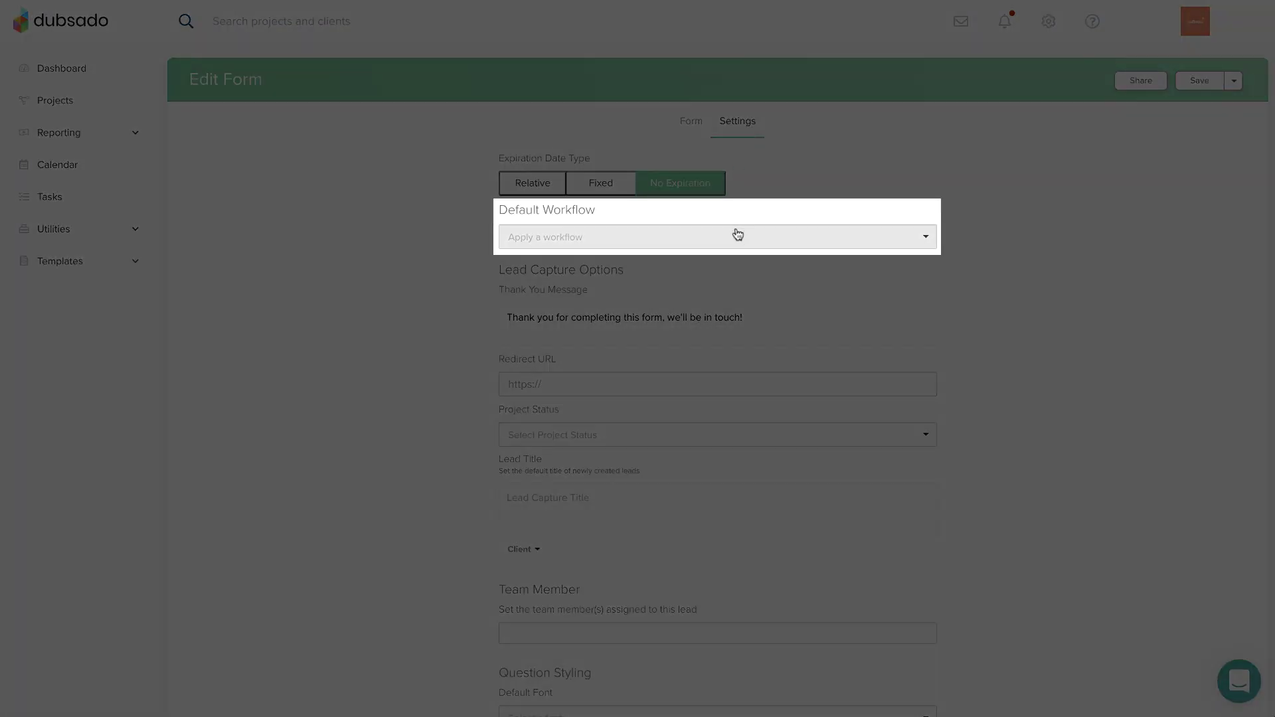
pyautogui.click(739, 235)
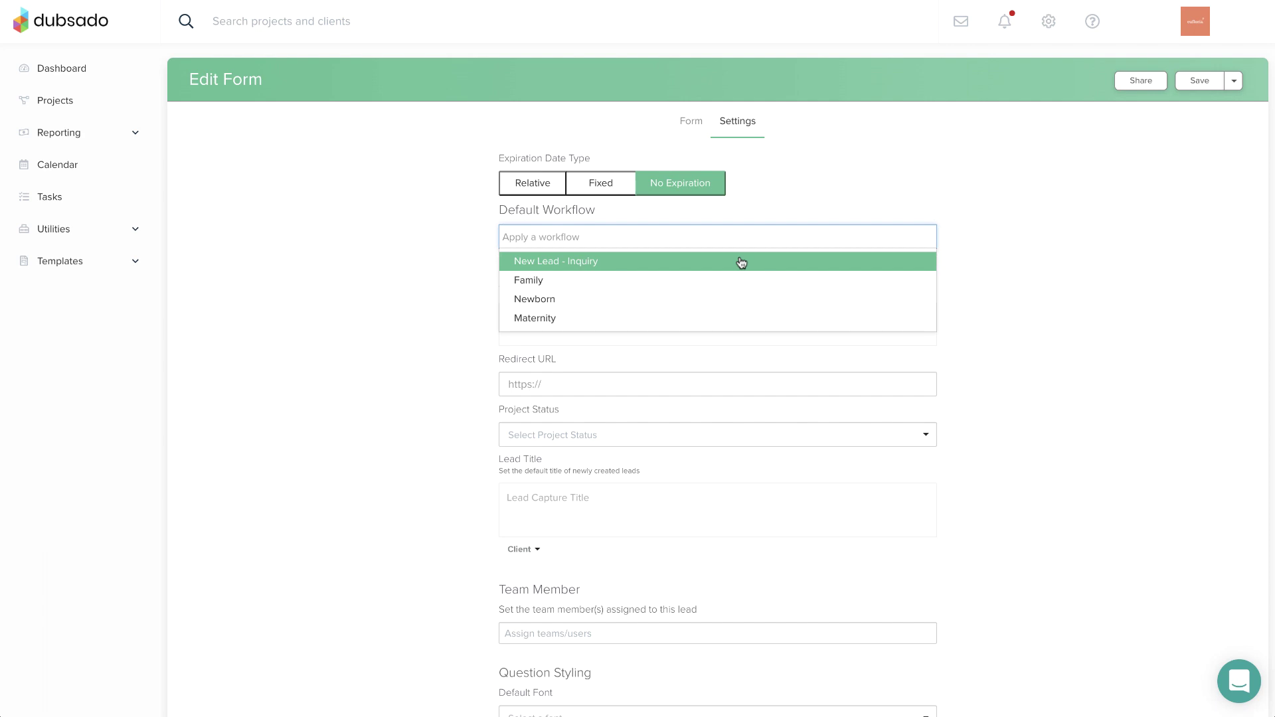
pyautogui.click(740, 263)
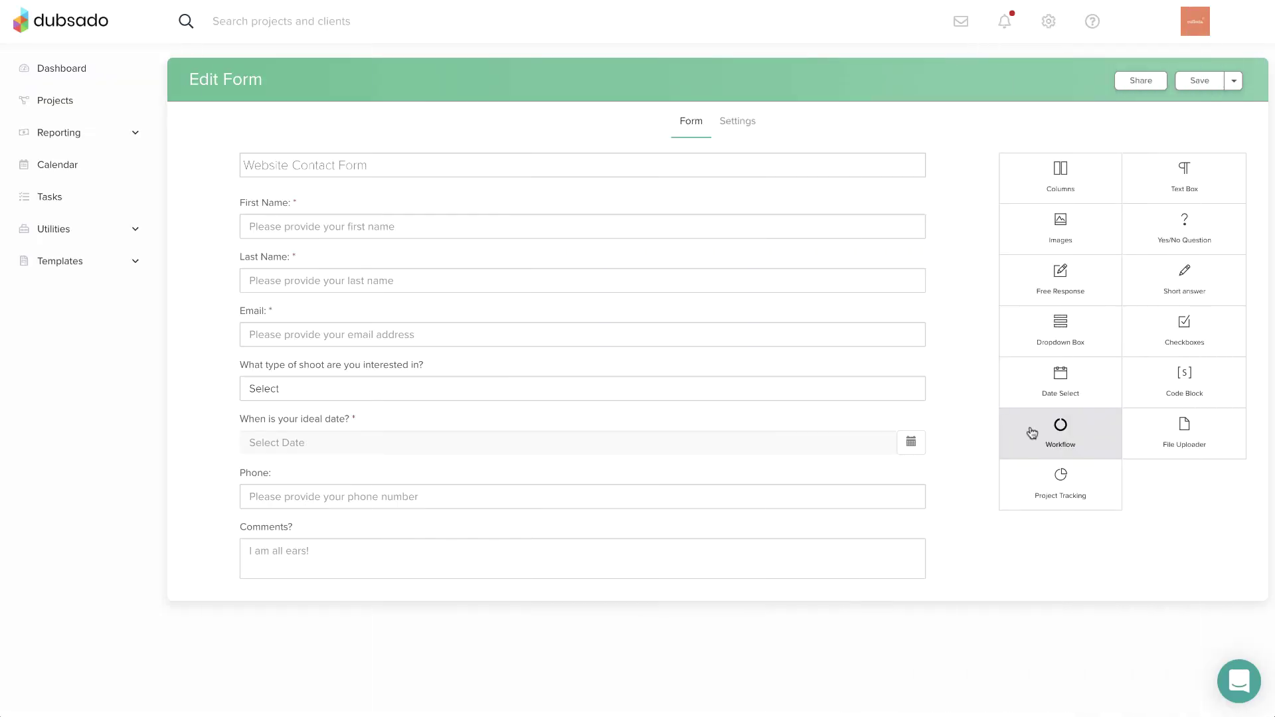
# Review the shoot-type dropdown's Family, Newborn and Maternity options mapped to matching workflows.
pyautogui.click(855, 372)
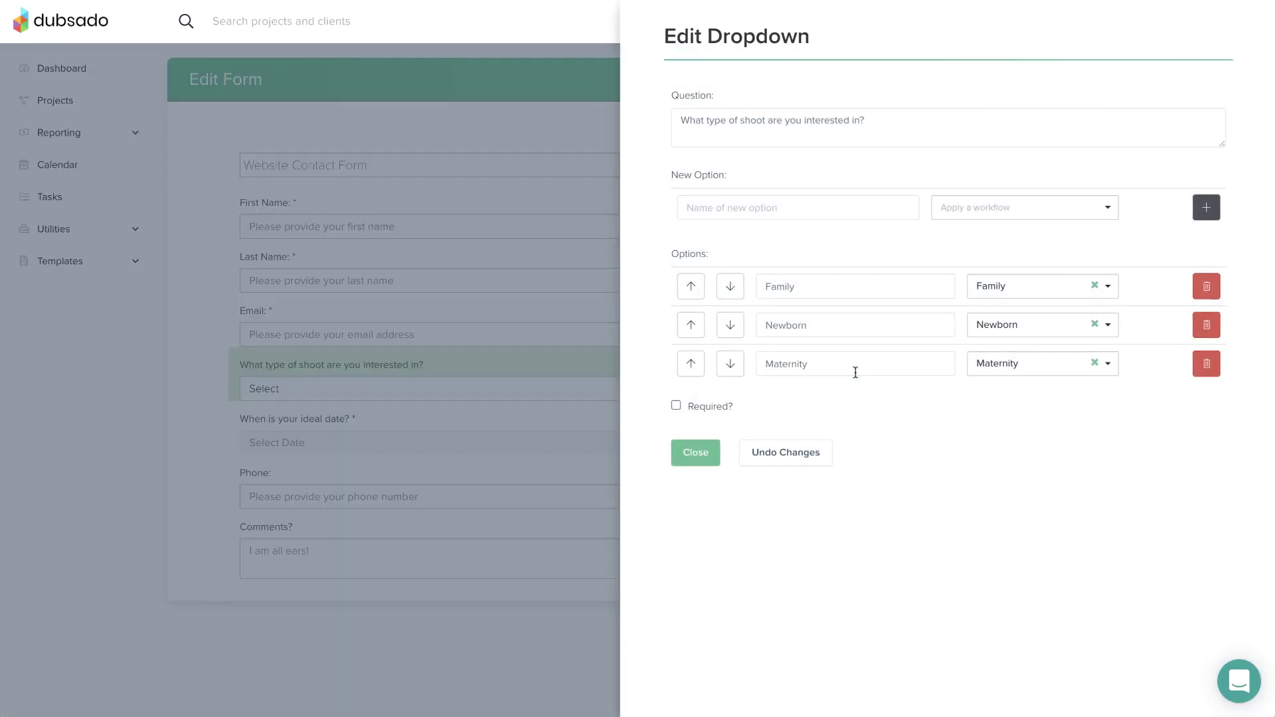